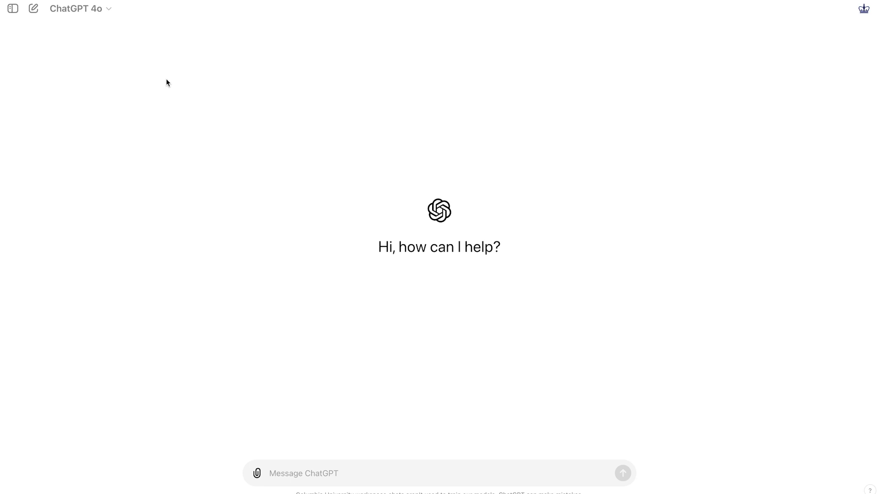
- Request a graduate science-of-learning quiz: five multiple-choice questions, one short-answer question, with answers
{"action": "type", "text": "You are teaching a grad"}
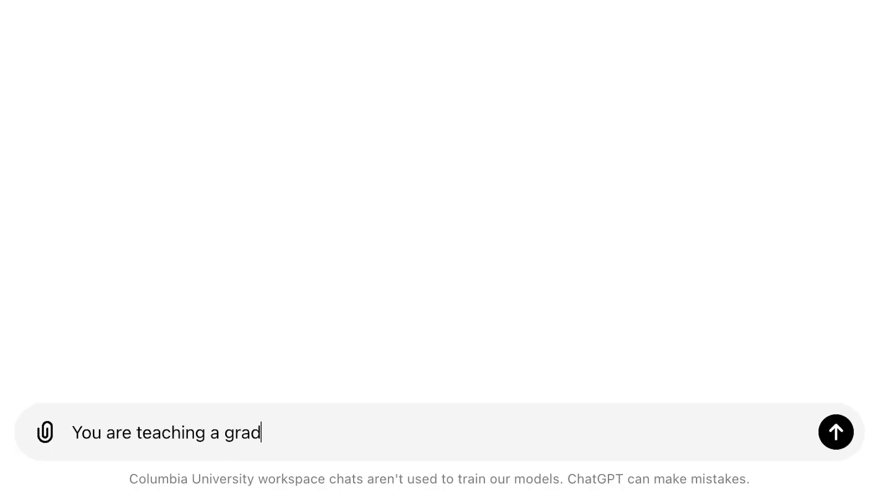
{"action": "type", "text": "uate-level course on the science of learning,"}
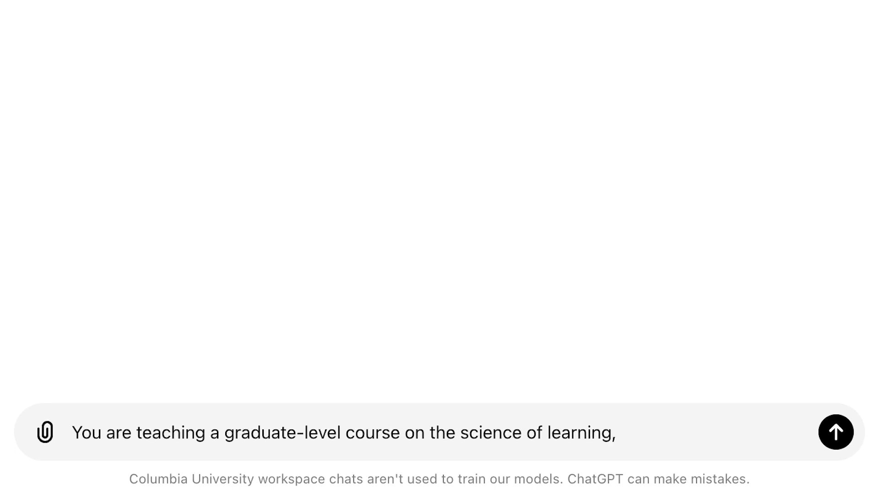
{"action": "type", "text": " and students have learned about active"}
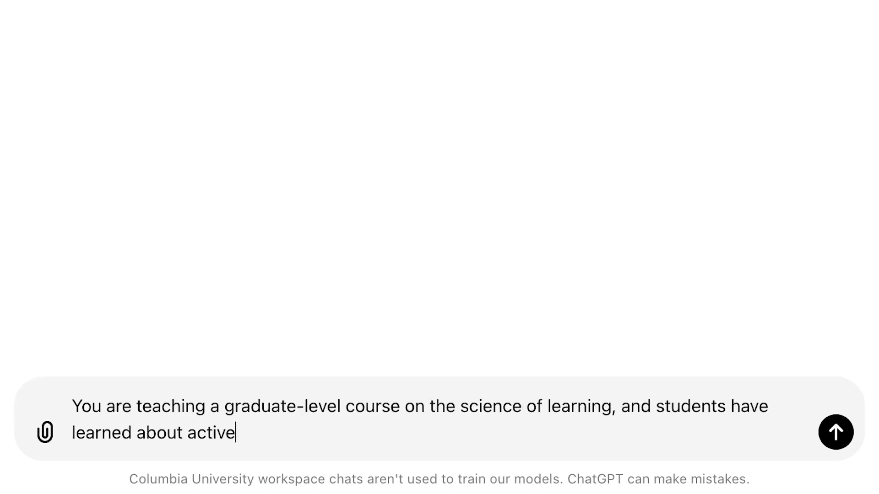
{"action": "type", "text": " learning. Generate a quiz that asks "}
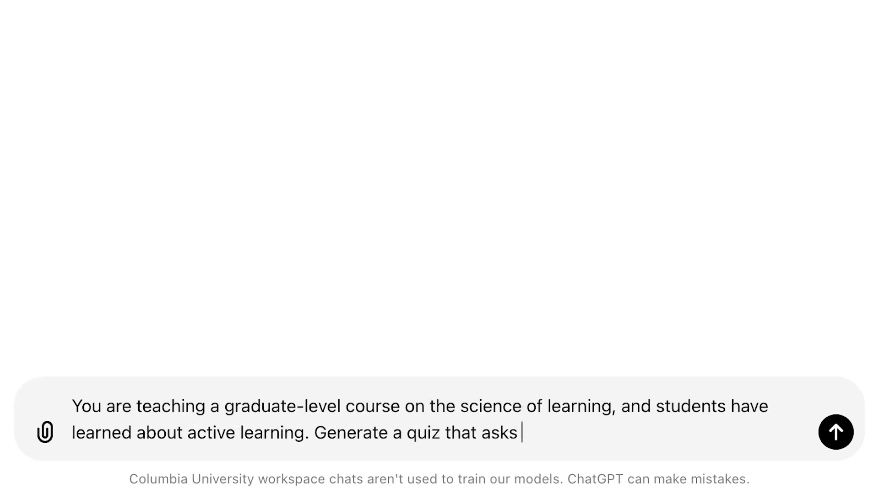
{"action": "type", "text": "five multiple choice questions and "}
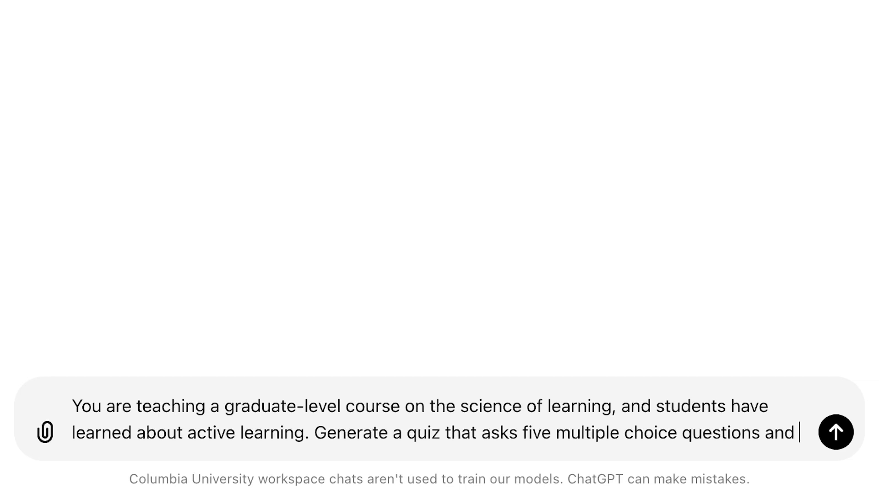
{"action": "type", "text": "one short answer question to assess students' unders"}
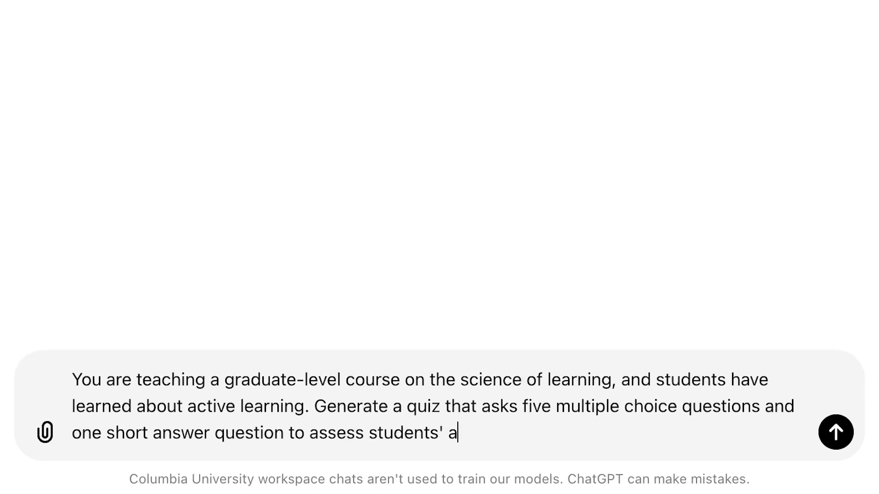
{"action": "type", "text": "tanding of active learning. "}
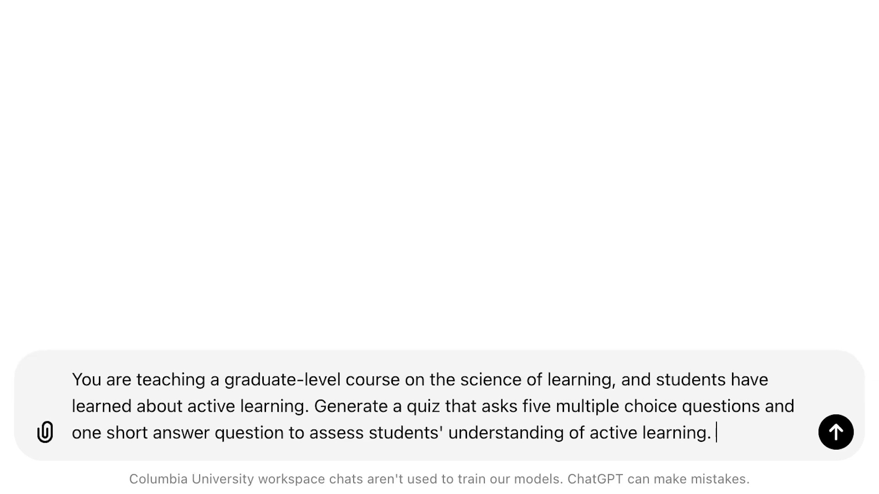
{"action": "type", "text": "Be sure to include the answer"}
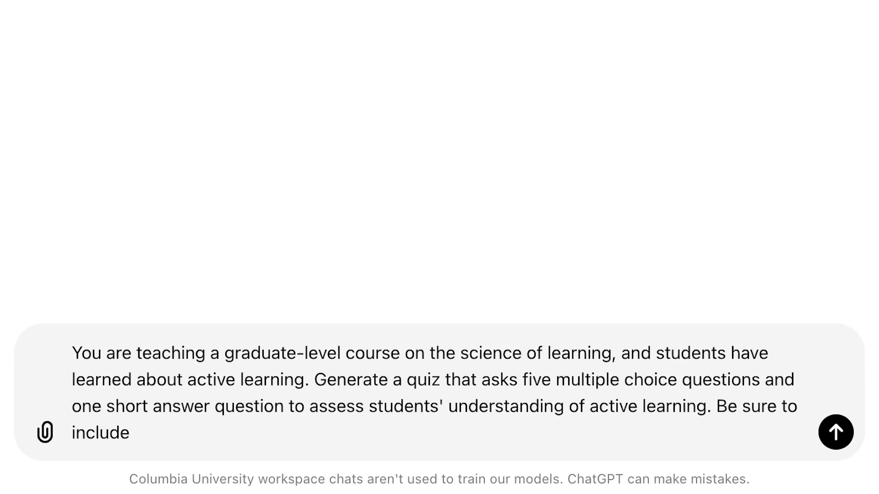
{"action": "type", "text": "s to each of the questions."}
{"action": "key", "text": "Return"}
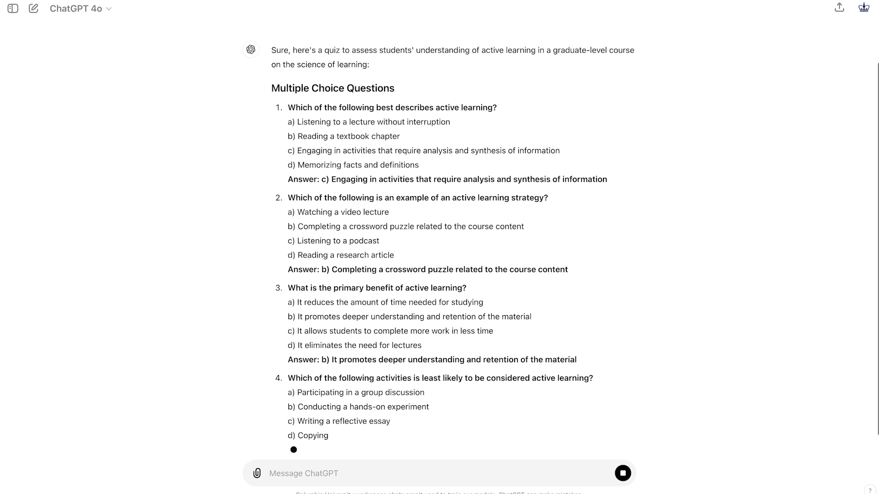
{"action": "scroll", "coordinate": [455, 337], "scroll_direction": "down", "scroll_amount": 7}
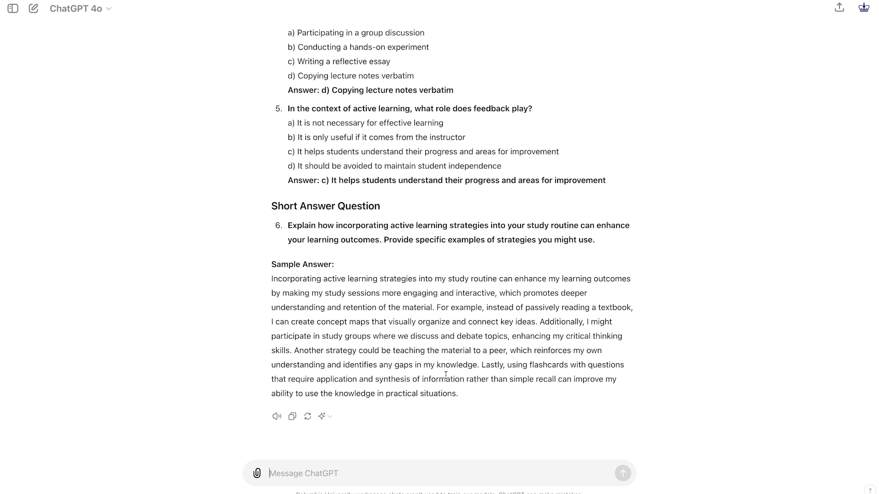
- Ask for a five-question multiple-choice quiz with an answer key based on the attached reading
{"action": "left_click", "coordinate": [257, 473]}
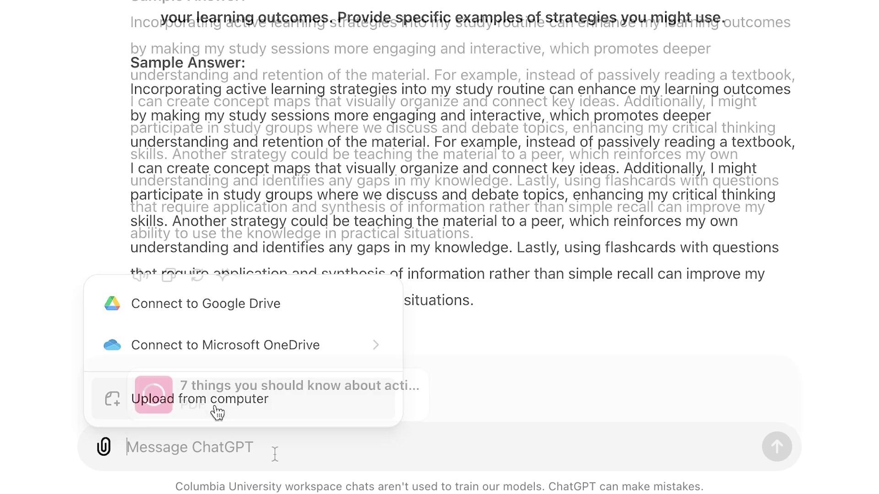
{"action": "type", "text": "Using the attached read"}
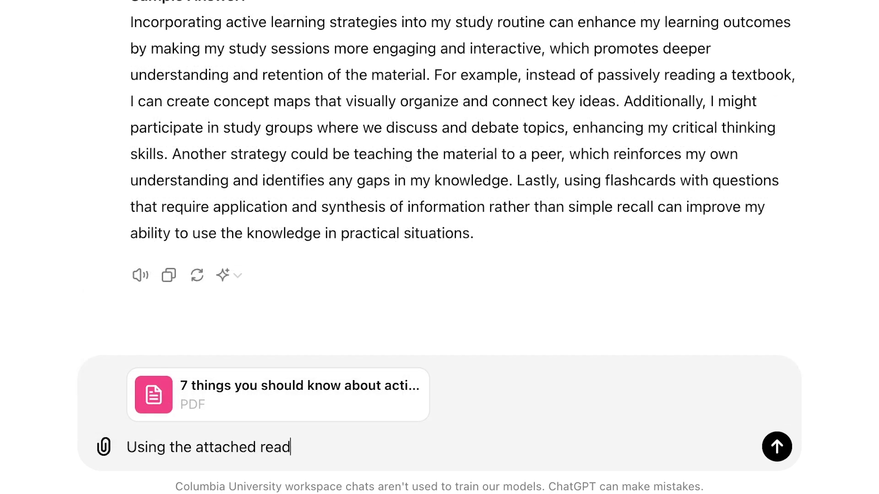
{"action": "type", "text": "ing, create a quiz that asks students five "}
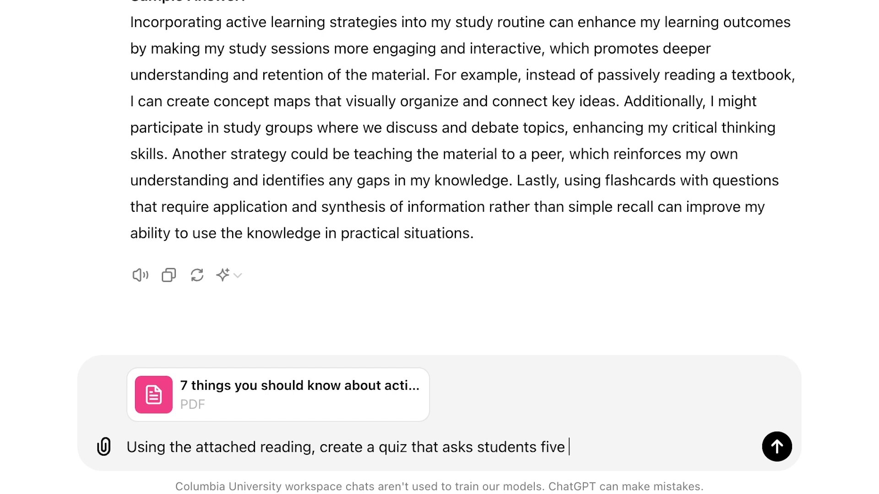
{"action": "type", "text": "multiple choice questions. This is "}
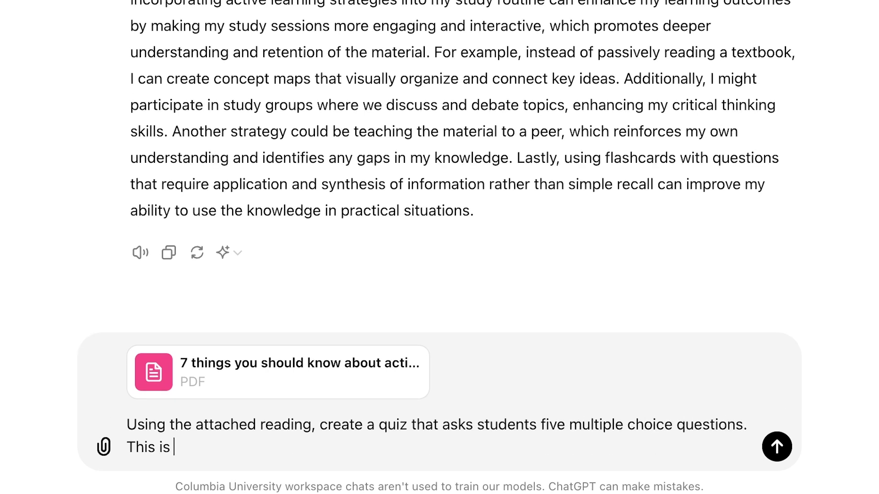
{"action": "type", "text": "for a graduate-level course on the scie"}
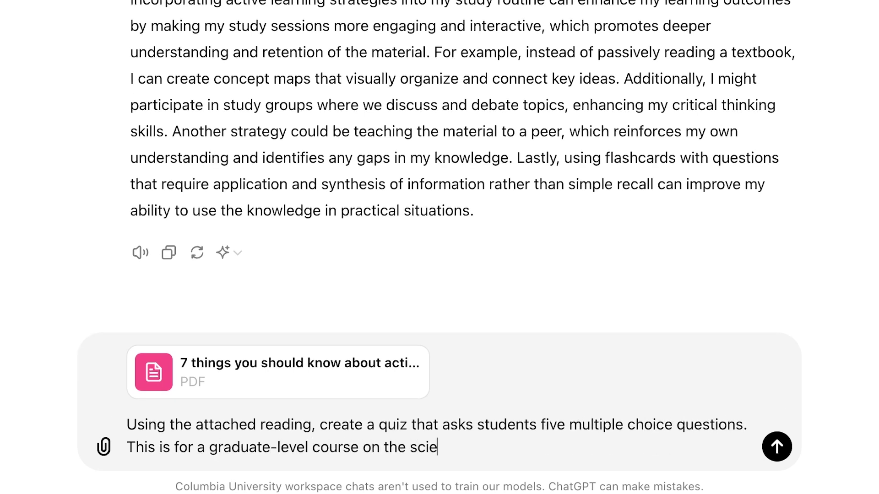
{"action": "type", "text": "nce of learning, and the quiz should gauge students' understanding of the"}
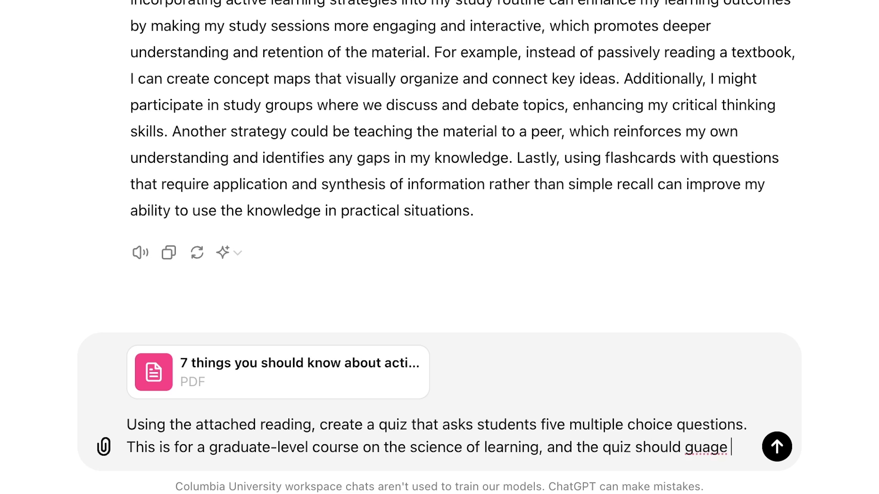
{"action": "key", "text": "BackSpace"}
{"action": "key", "text": "BackSpace"}
{"action": "key", "text": "BackSpace"}
{"action": "key", "text": "BackSpace"}
{"action": "type", "text": "auge students' understanding of the text. Be sure to include an answer ke"}
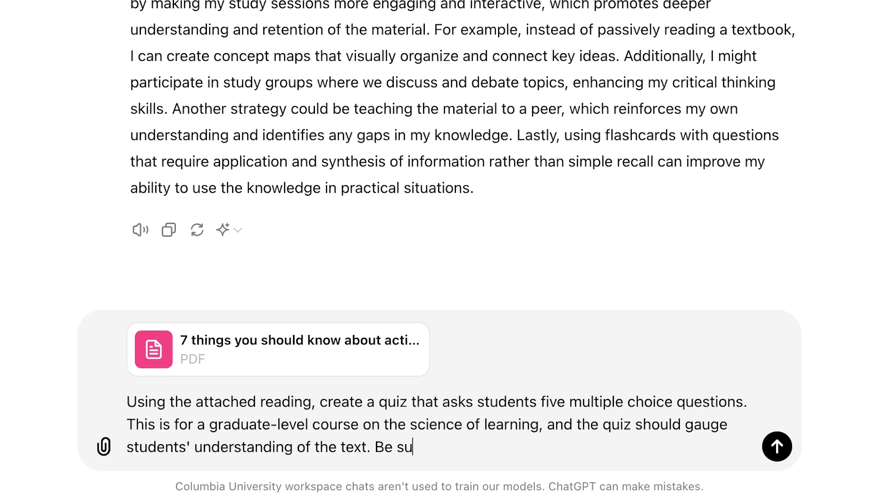
{"action": "type", "text": "y."}
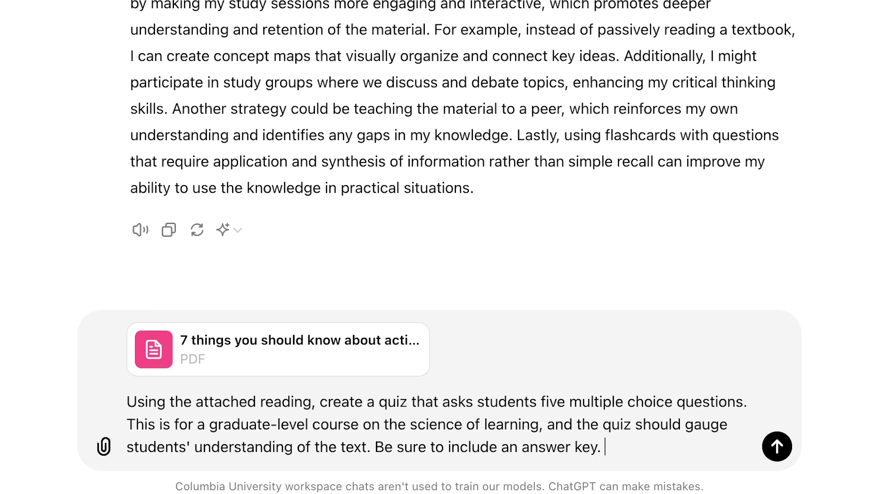
{"action": "key", "text": "Return"}
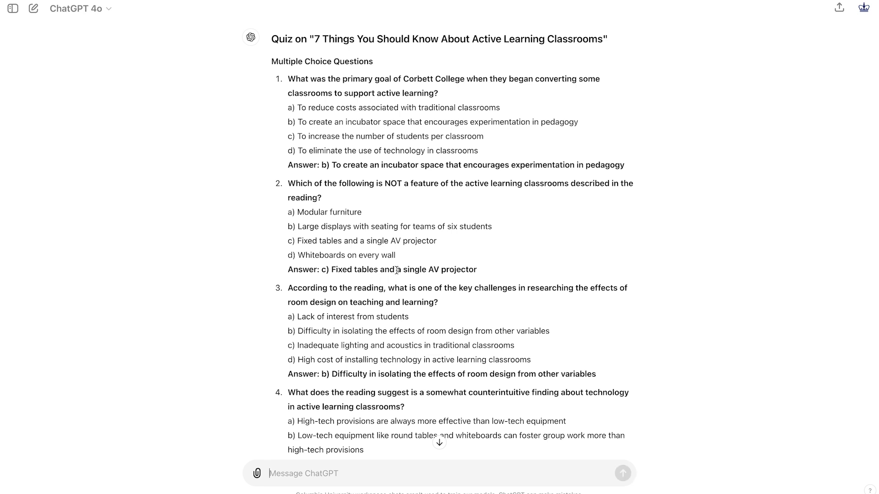
- Scroll through the active learning classrooms quiz to its Answer Key (b, c, b, b, b)
{"action": "scroll", "coordinate": [396, 270], "scroll_direction": "down", "scroll_amount": 1}
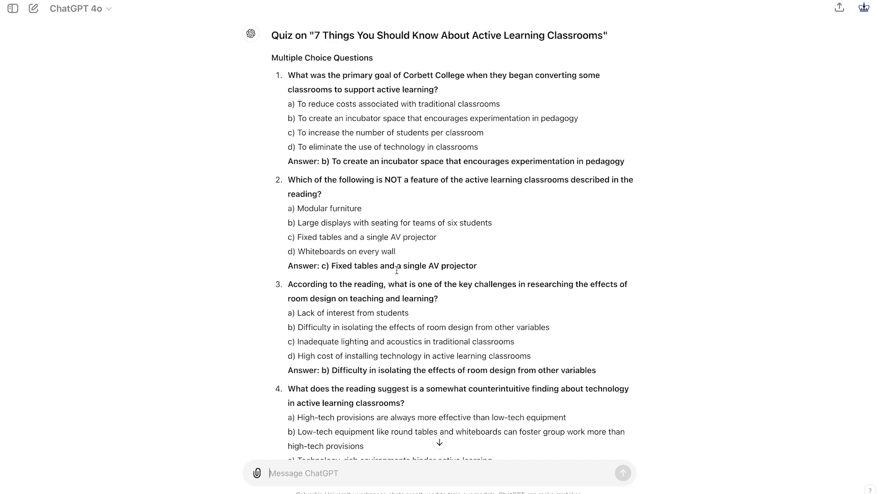
{"action": "scroll", "coordinate": [397, 270], "scroll_direction": "up", "scroll_amount": 2}
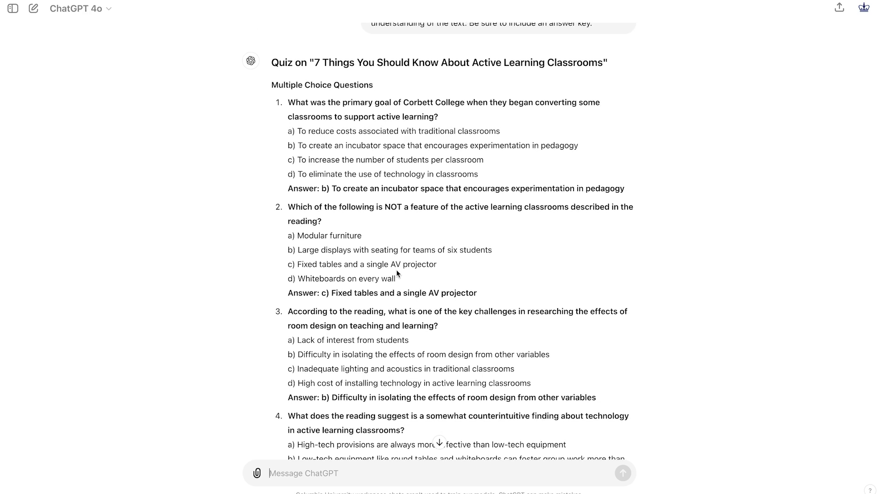
{"action": "scroll", "coordinate": [396, 274], "scroll_direction": "up", "scroll_amount": 2}
{"action": "scroll", "coordinate": [396, 274], "scroll_direction": "down", "scroll_amount": 10}
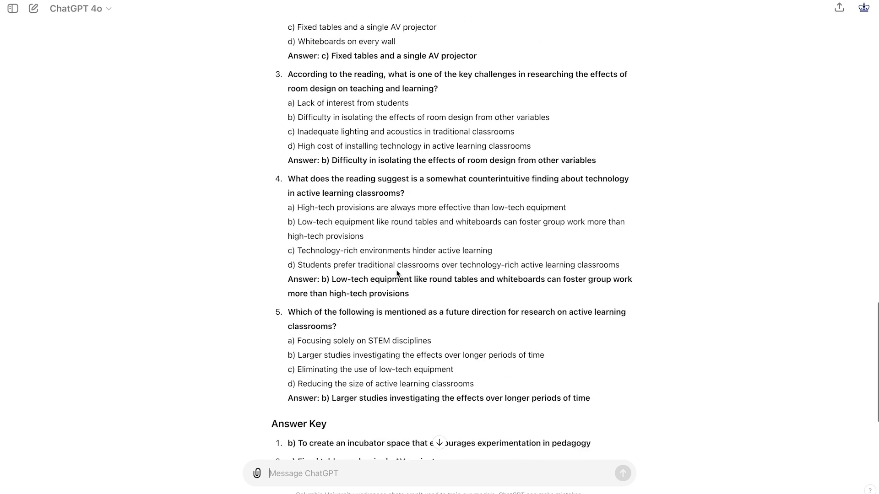
{"action": "scroll", "coordinate": [396, 274], "scroll_direction": "down", "scroll_amount": 5}
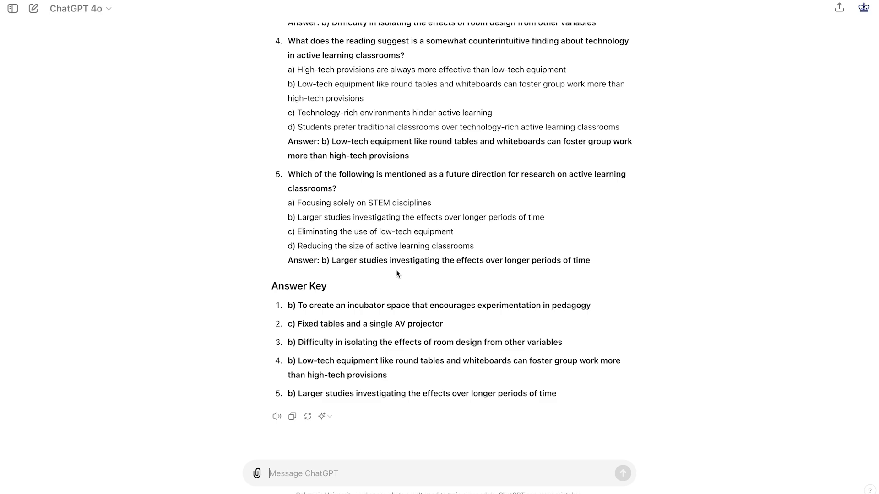
{"action": "scroll", "coordinate": [396, 273], "scroll_direction": "up", "scroll_amount": 15}
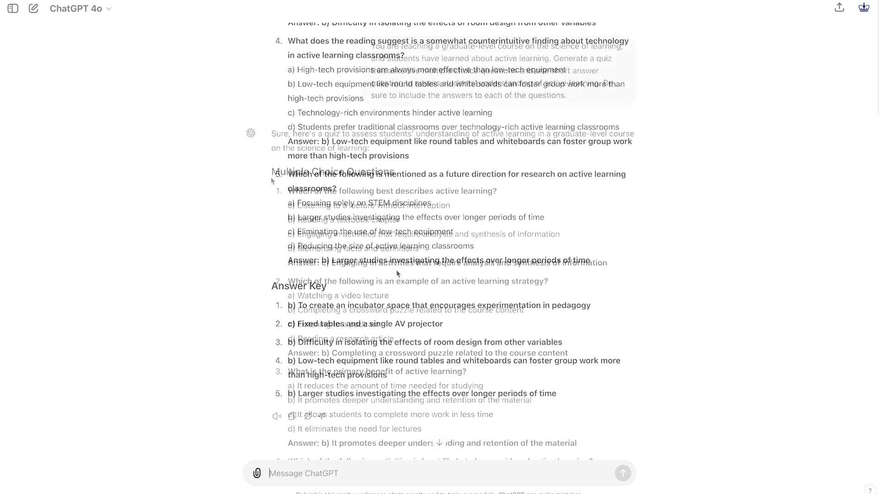
- Quote the earlier quiz's multiple-choice questions into a new message
{"action": "left_click_drag", "start_coordinate": [269, 170], "coordinate": [582, 383]}
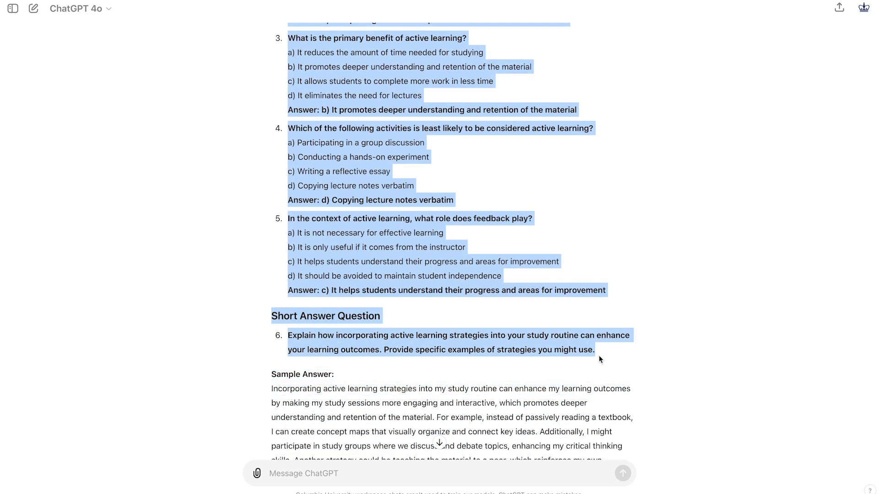
{"action": "scroll", "coordinate": [582, 383], "scroll_direction": "down", "scroll_amount": 1}
{"action": "scroll", "coordinate": [440, 275], "scroll_direction": "up", "scroll_amount": 8}
{"action": "left_click", "coordinate": [281, 122]}
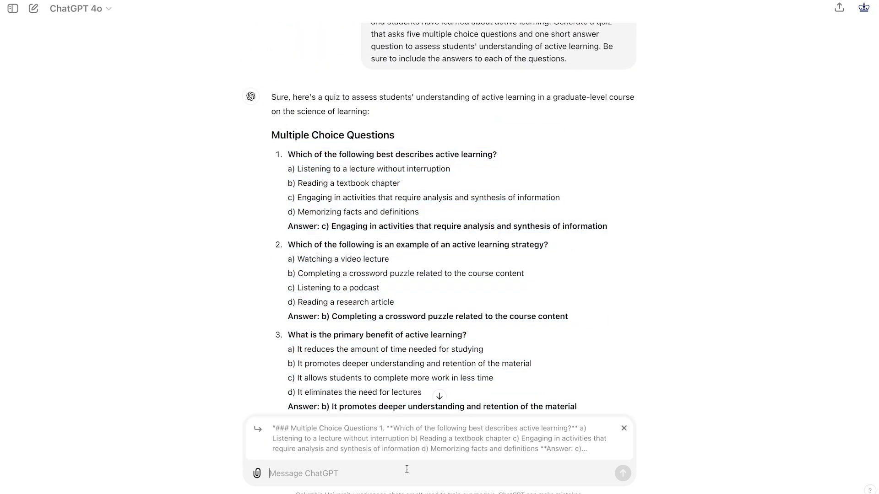
- Request a new practice quiz of similar difficulty and topics, with the correct answers
{"action": "type", "text": "Generate a new practice quiz bas"}
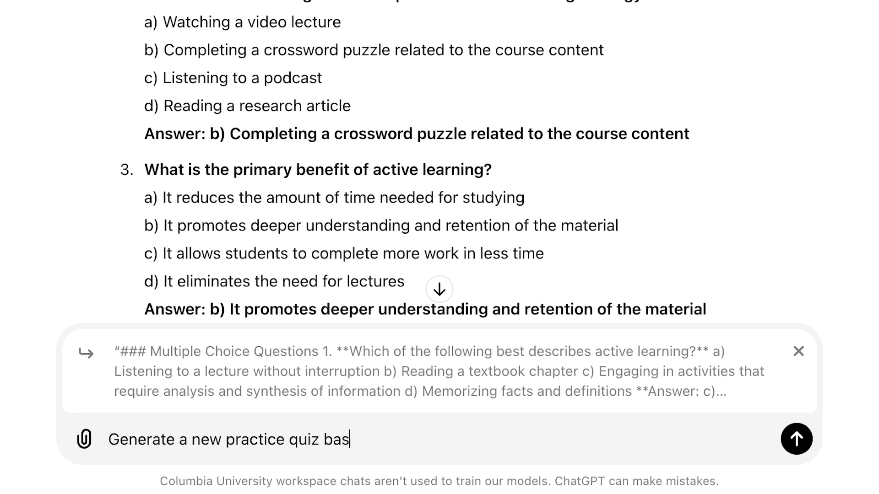
{"action": "type", "text": "ed on the original quiz content prov"}
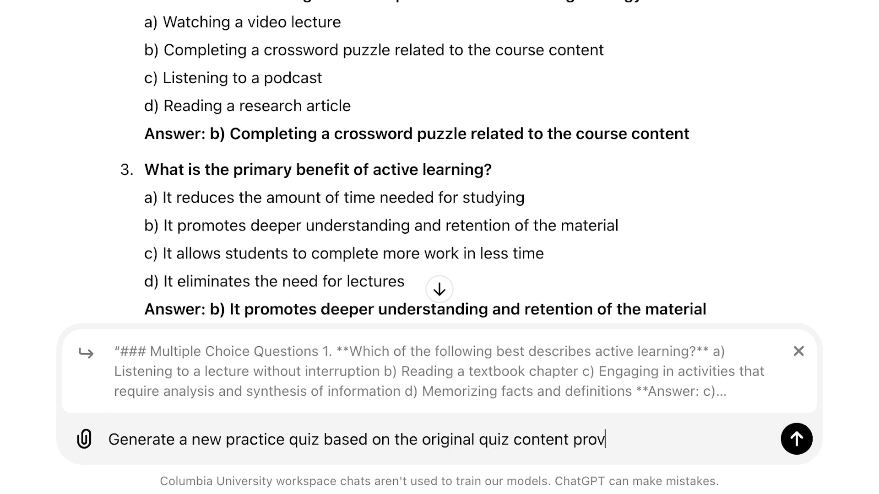
{"action": "type", "text": "ided. The practice quiz should include ques"}
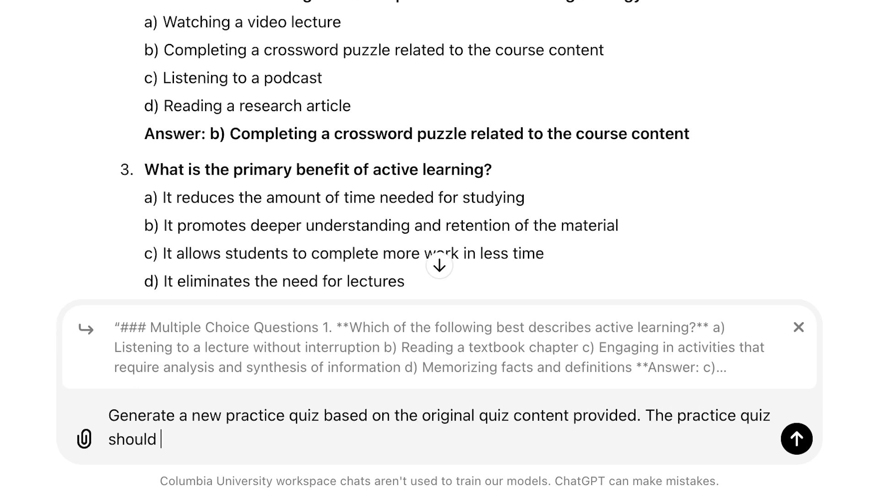
{"action": "key", "text": "BackSpace"}
{"action": "type", "text": "questions that are similar "}
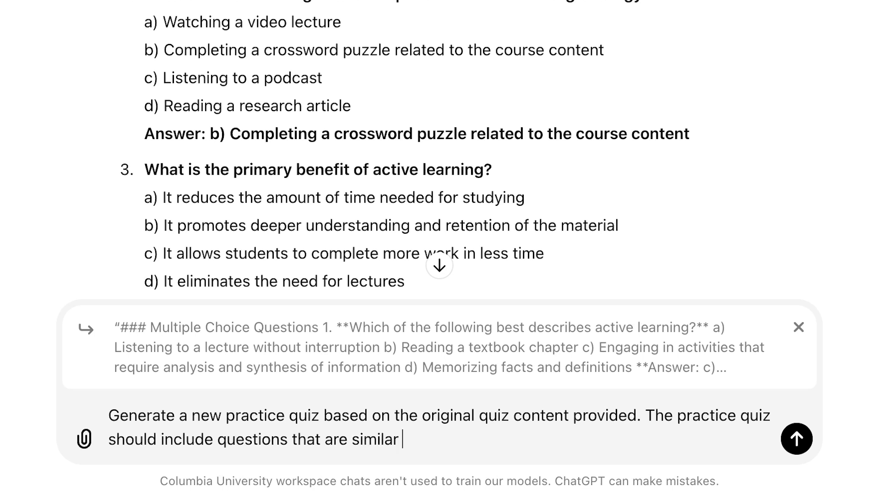
{"action": "type", "text": "in difficulty and cover the same to"}
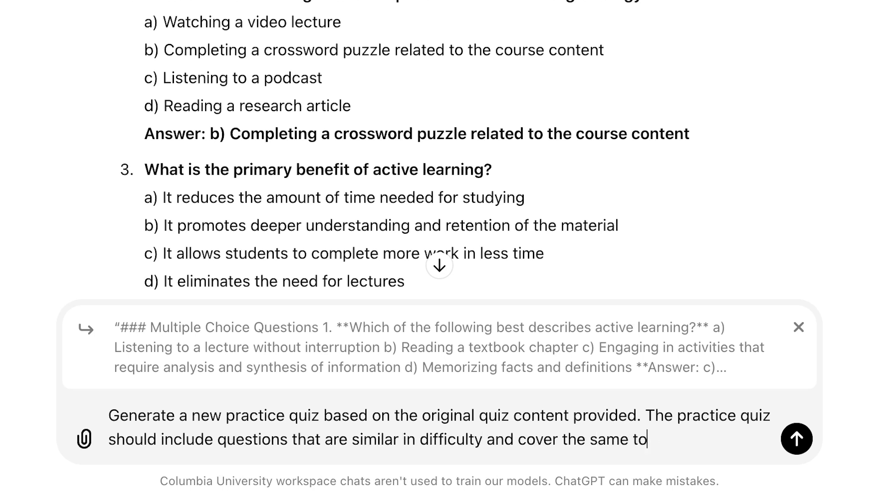
{"action": "type", "text": "pics. Be sure to provide the correct answers for each "}
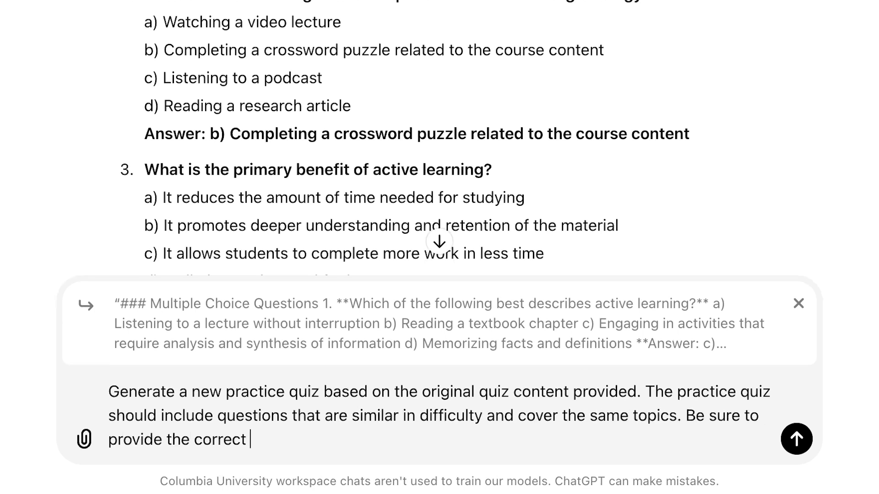
{"action": "type", "text": "question."}
{"action": "key", "text": "Return"}
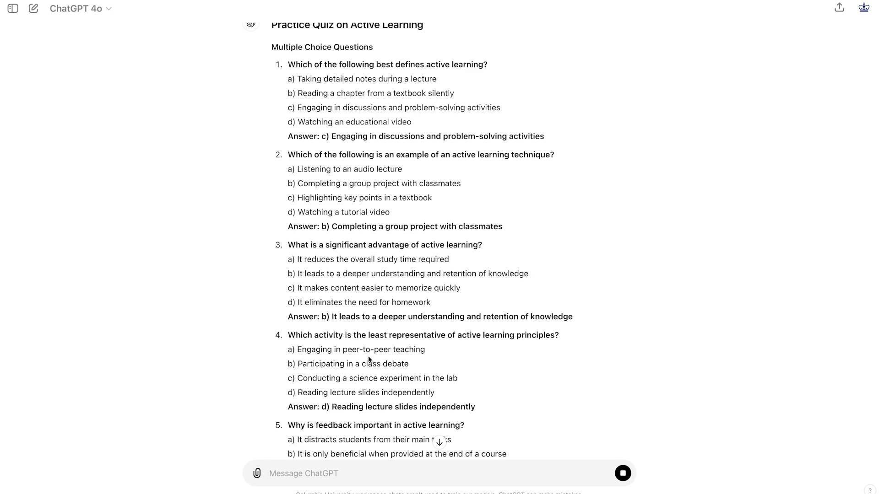
- Review the finished Practice Quiz on Active Learning down to its Answer Key (c, b, b, d, c)
{"action": "scroll", "coordinate": [369, 356], "scroll_direction": "up", "scroll_amount": 2}
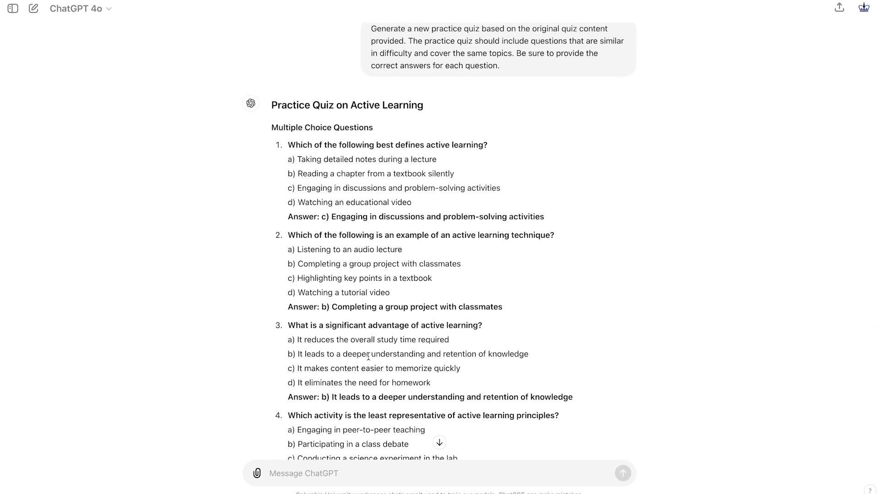
{"action": "scroll", "coordinate": [369, 357], "scroll_direction": "down", "scroll_amount": 7}
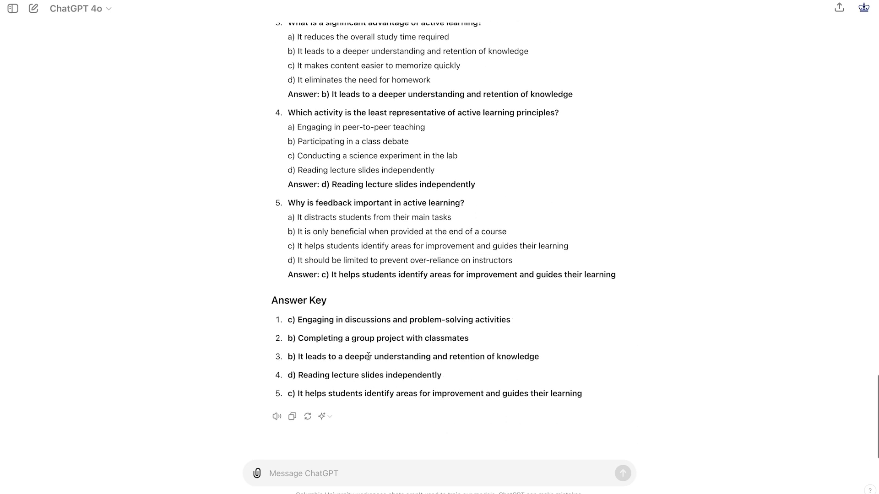